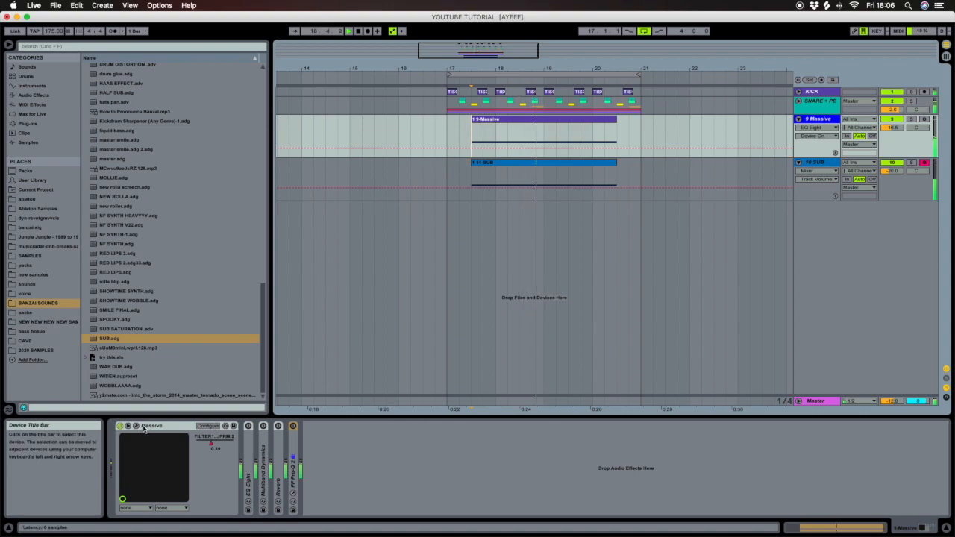
# - Open the Massive synth on the 9 Massive track and start a new sound
pyautogui.click(136, 426)
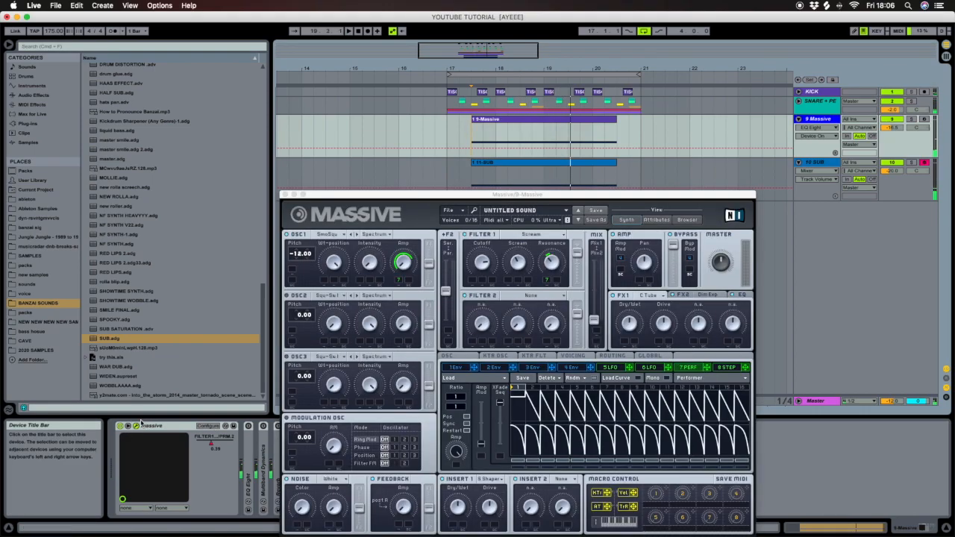
pyautogui.moveTo(369, 196); pyautogui.dragTo(331, 153)
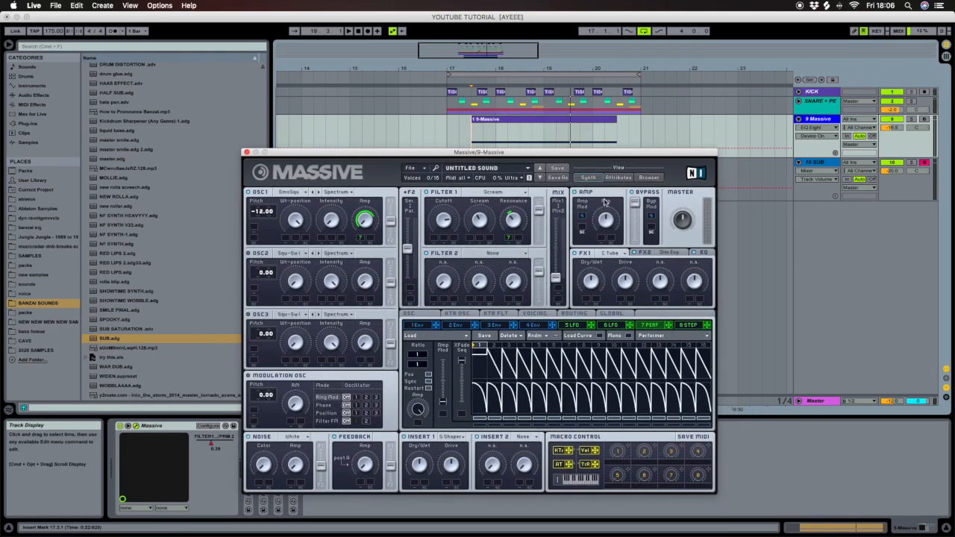
pyautogui.click(410, 168)
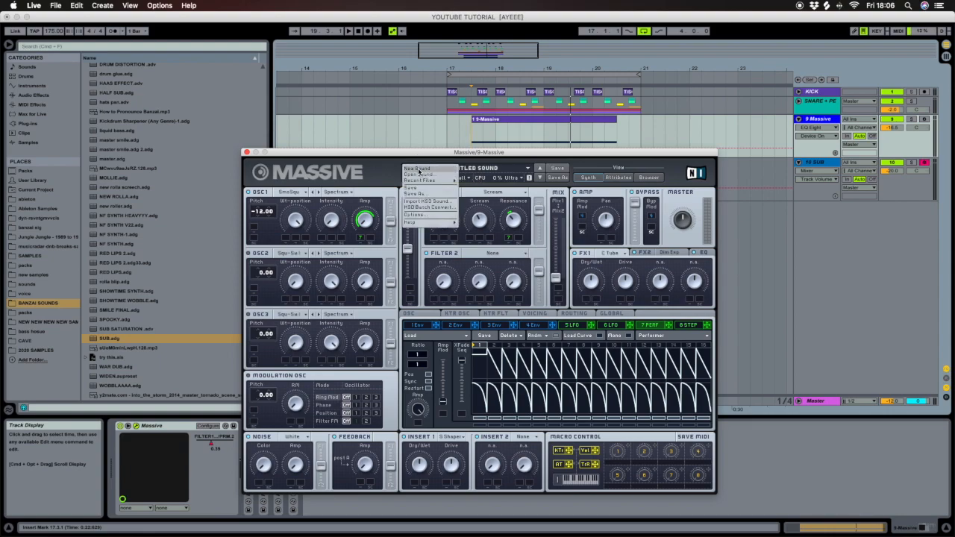
pyautogui.click(419, 169)
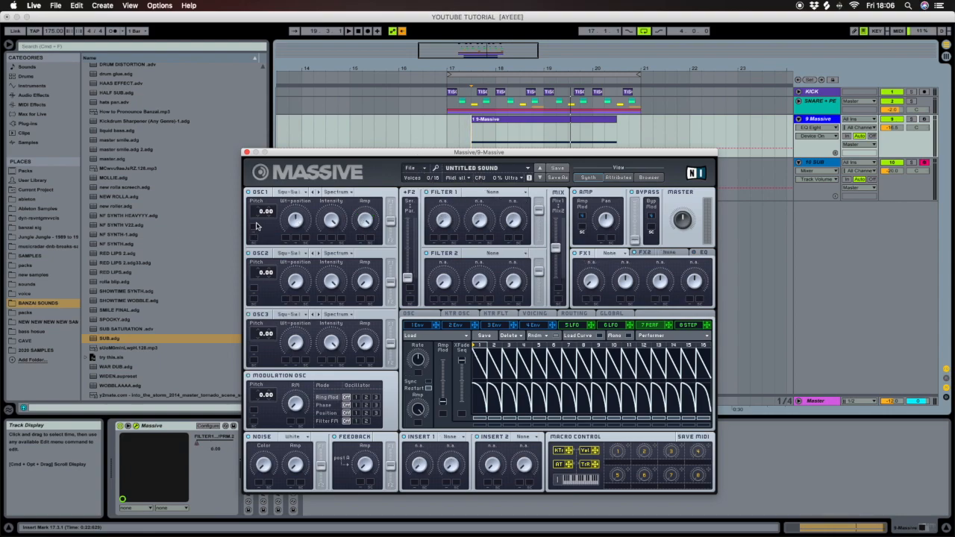
# - Set OSC1's pitch to -12.00 and the voicing to Monorotate with Legato Triller, and audition from the clip's start
pyautogui.moveTo(259, 213); pyautogui.dragTo(259, 217)
pyautogui.click(535, 314)
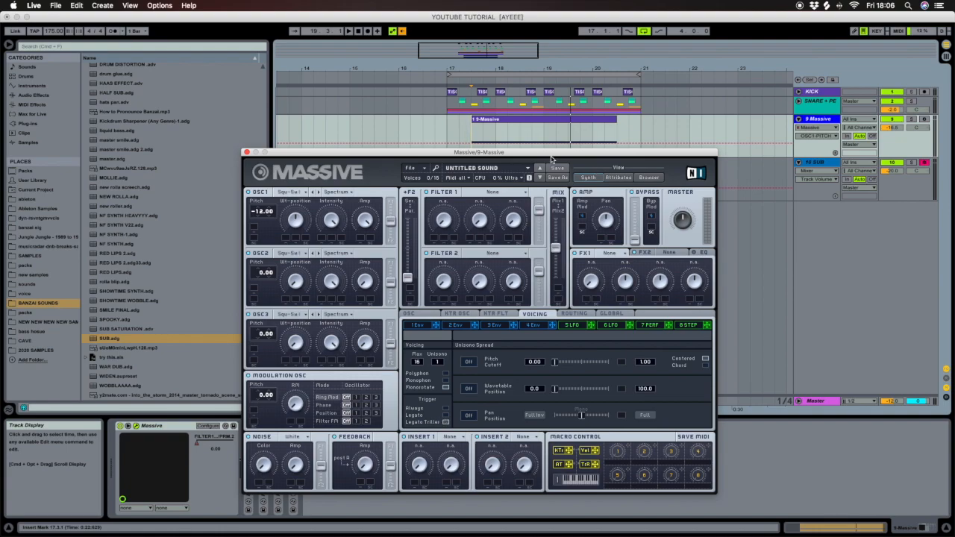
pyautogui.click(471, 131)
pyautogui.press('space')
# - Set OSC1's wavetable to Smooth Square
pyautogui.click(290, 192)
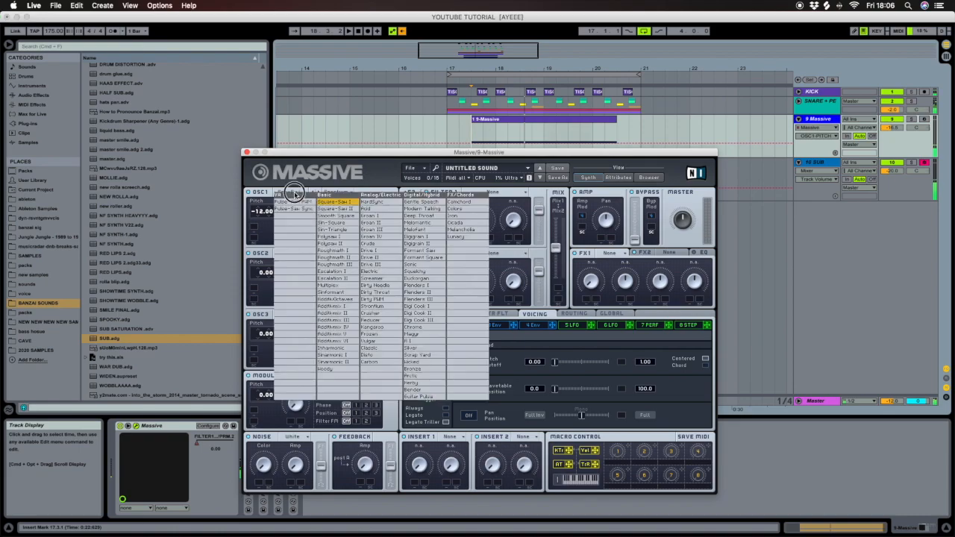
pyautogui.click(342, 216)
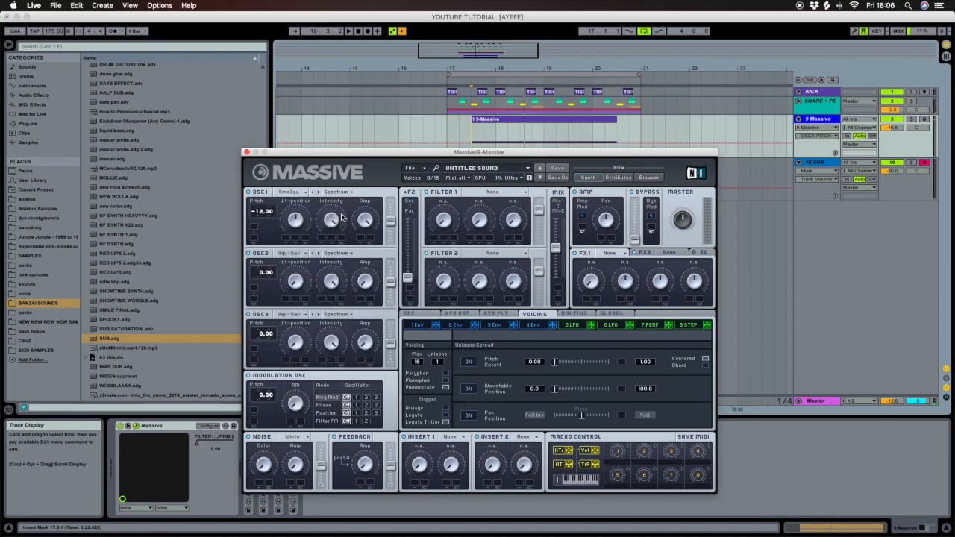
pyautogui.click(305, 144)
# - Modulate OSC1's Amp with the 7 Perf performer
pyautogui.click(365, 220)
pyautogui.click(649, 325)
pyautogui.moveTo(668, 327); pyautogui.dragTo(362, 197)
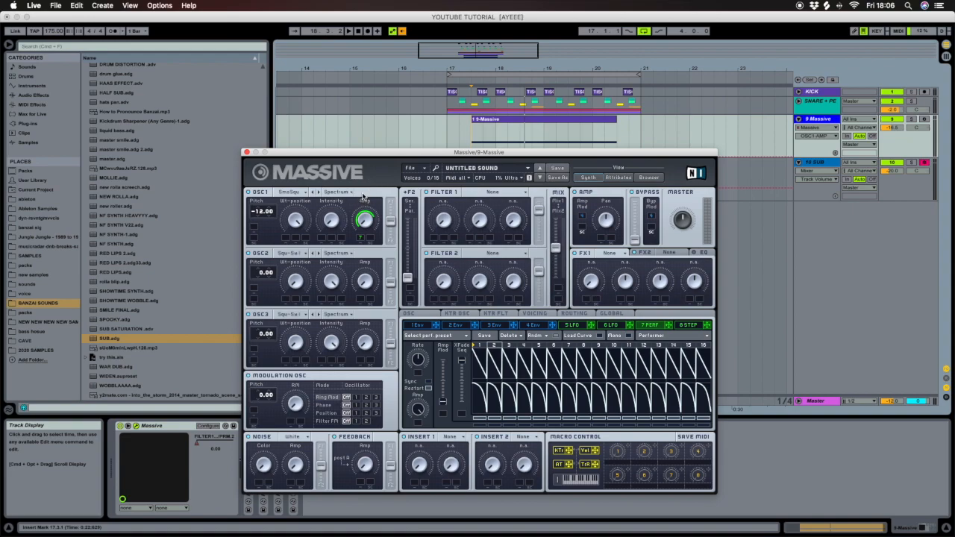
# - Shorten the 7 Perf sequence to its first step and load a different curve into that step
pyautogui.moveTo(695, 348); pyautogui.dragTo(477, 349)
pyautogui.click(575, 338)
pyautogui.moveTo(412, 391); pyautogui.dragTo(478, 358)
pyautogui.click(574, 337)
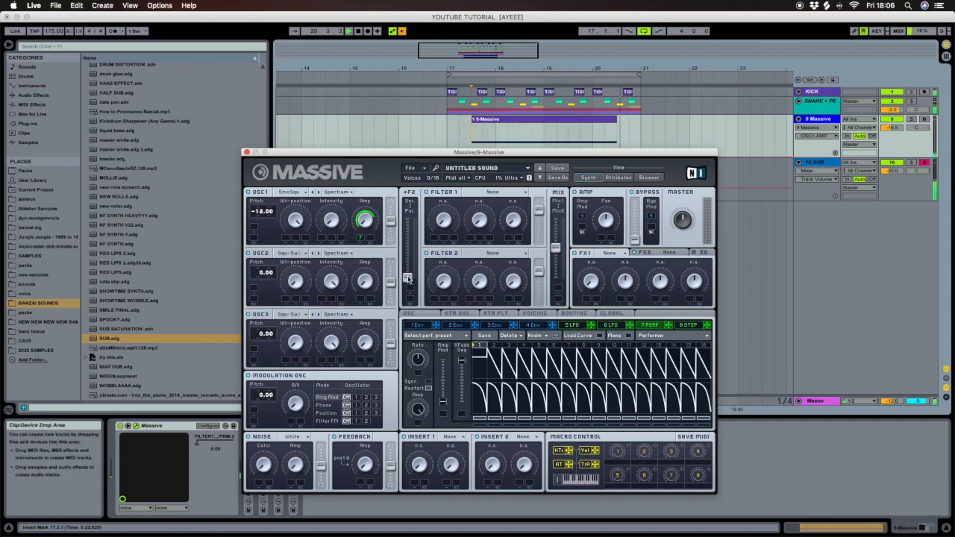
# - Move the F2 serial/parallel fader to the middle and set Filter 1's type to Scream
pyautogui.moveTo(409, 274); pyautogui.dragTo(408, 248)
pyautogui.click(512, 192)
pyautogui.click(483, 246)
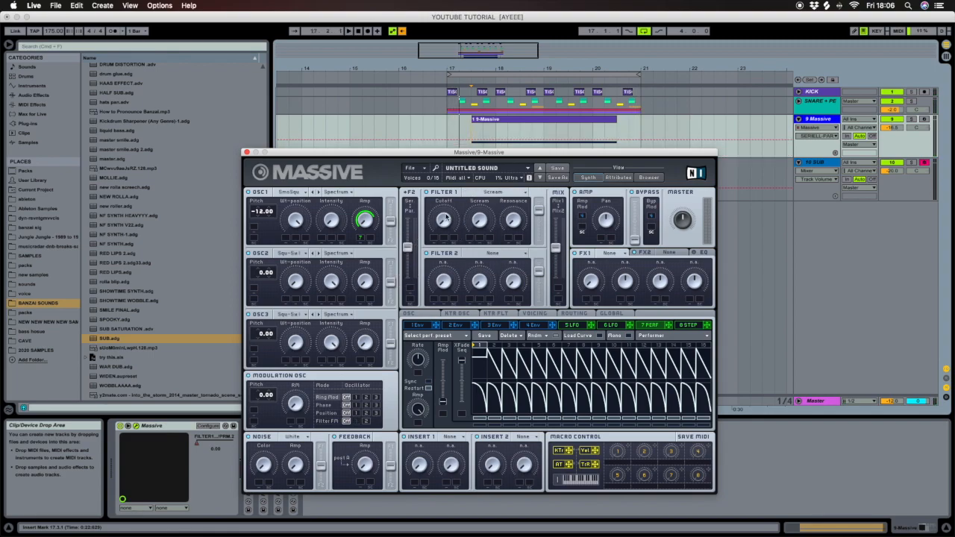
# - Raise Filter 1's Cutoff, Scream and Resonance, and modulate the Resonance with the 7 Perf performer
pyautogui.click(445, 221)
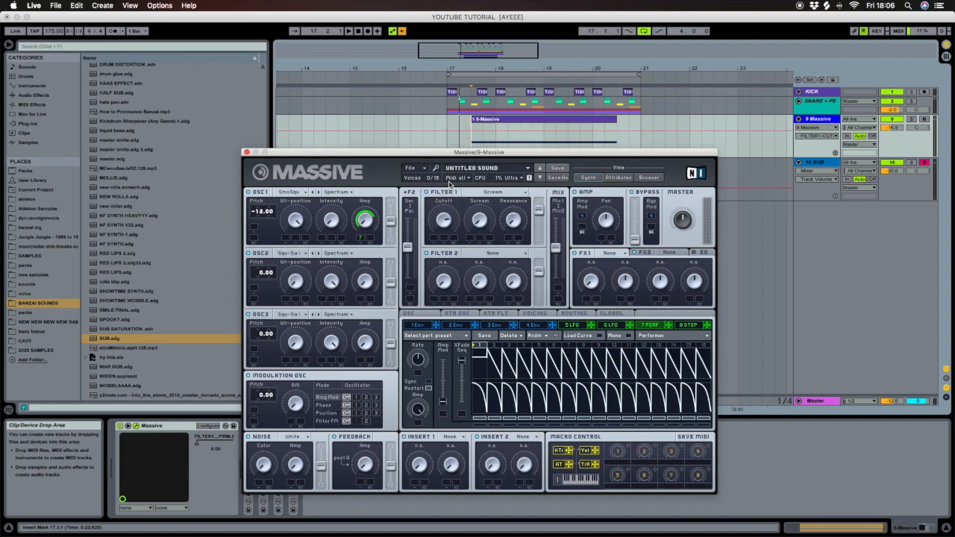
pyautogui.moveTo(480, 220); pyautogui.dragTo(479, 191)
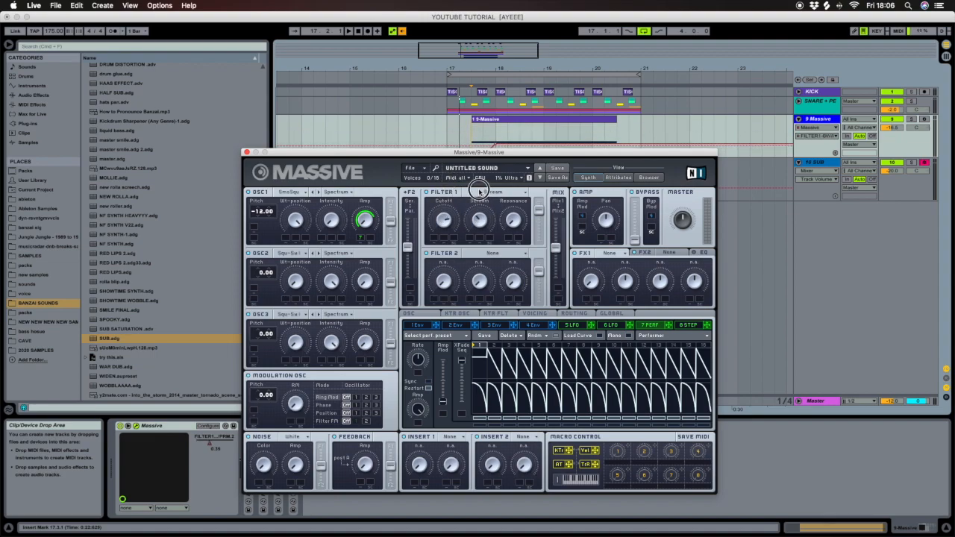
pyautogui.moveTo(507, 223); pyautogui.dragTo(512, 192)
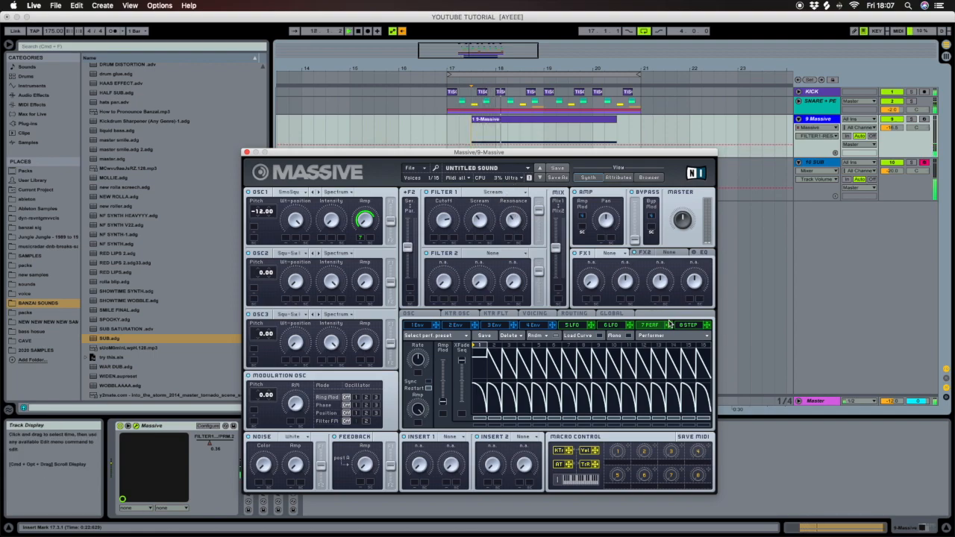
pyautogui.moveTo(669, 325); pyautogui.dragTo(510, 228)
# - Lower the filter Mix fader fully and turn on Sync for the 7 Perf performer
pyautogui.moveTo(555, 248); pyautogui.dragTo(564, 312)
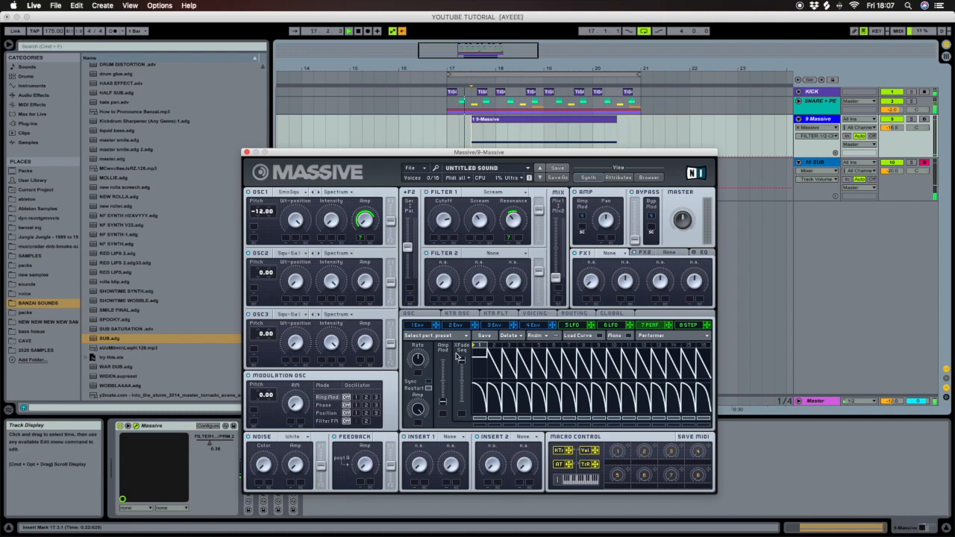
pyautogui.click(426, 379)
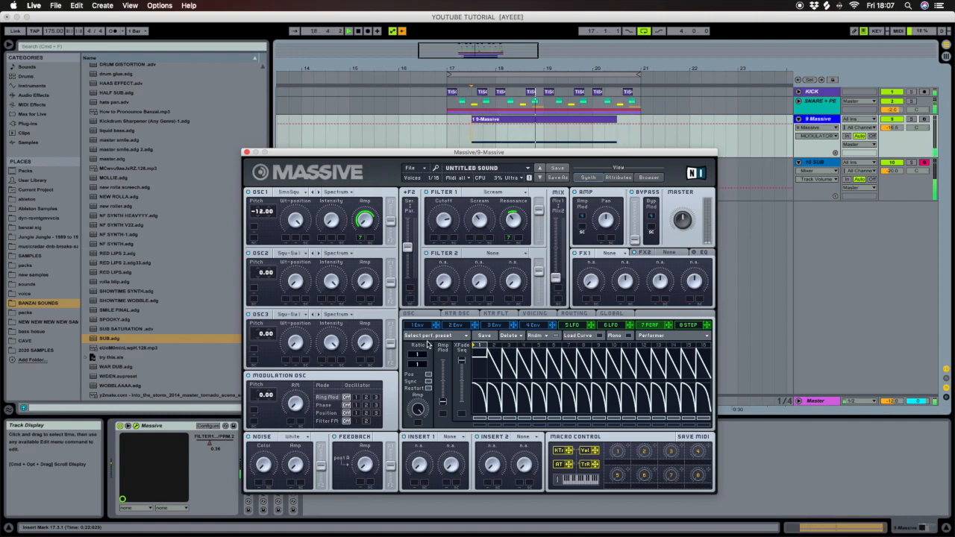
# - Set FX1 to Classic Tube and adjust its Dry/Wet amount
pyautogui.click(609, 256)
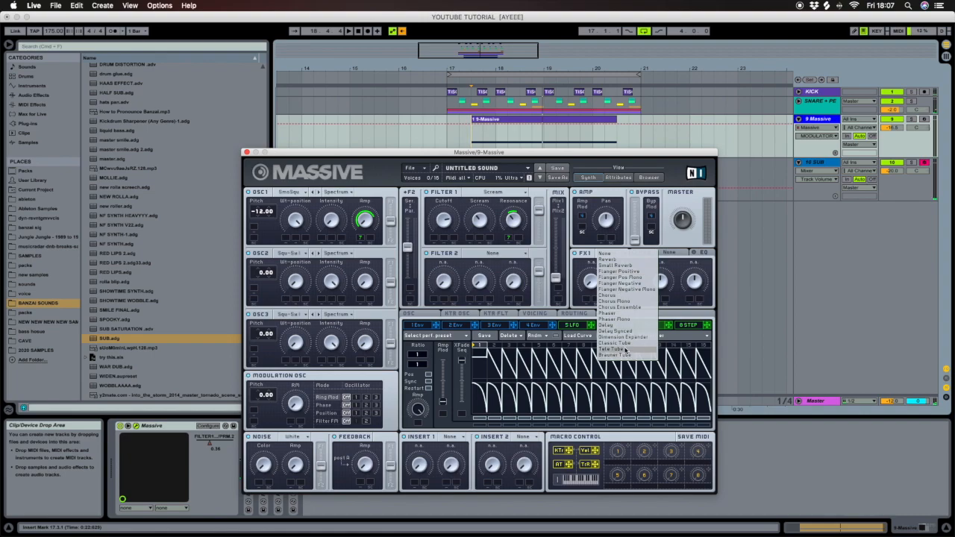
pyautogui.click(621, 342)
pyautogui.moveTo(595, 283); pyautogui.dragTo(597, 287)
pyautogui.press('space')
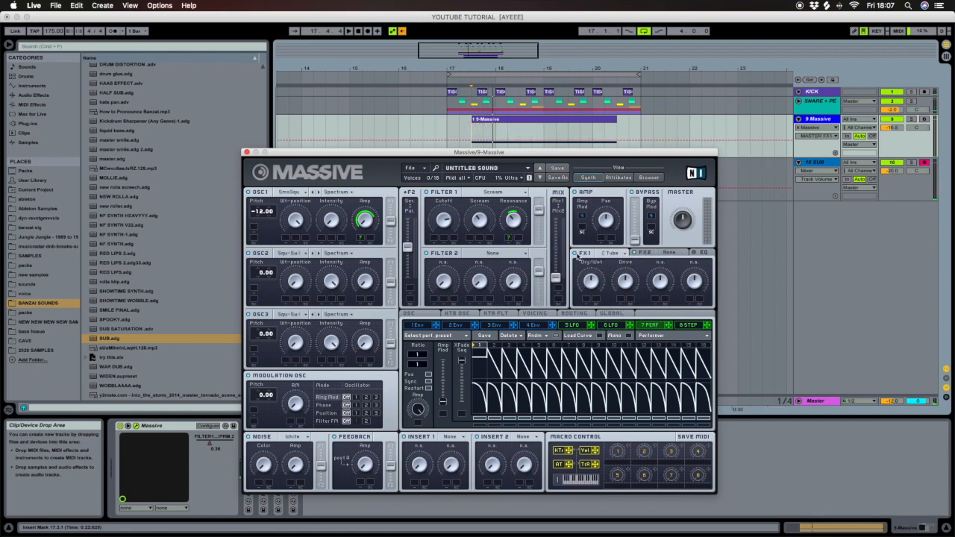
# - Set Insert 1 to Sine Shaper and FX2 to Dimension Expander
pyautogui.click(449, 436)
pyautogui.click(457, 448)
pyautogui.press('space')
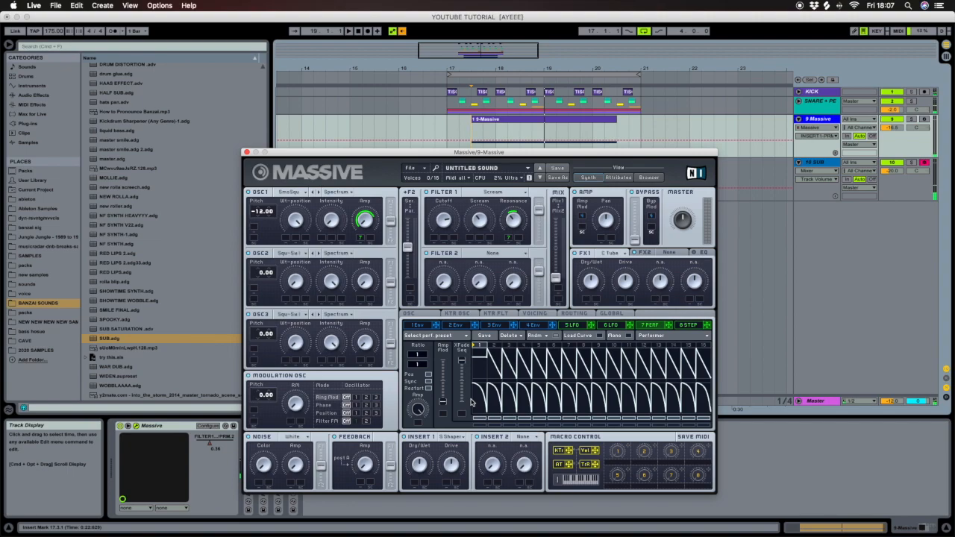
pyautogui.click(669, 254)
pyautogui.click(686, 336)
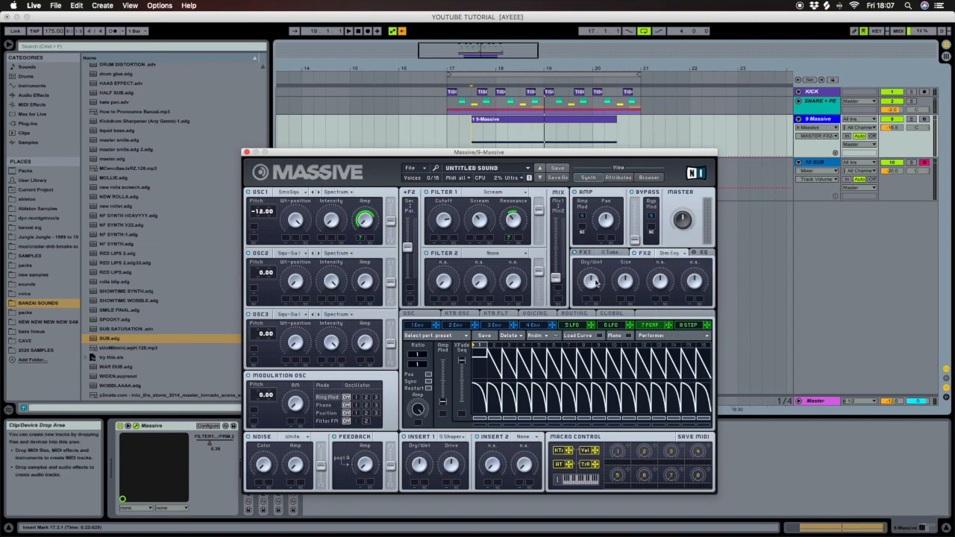
# - Raise the Boost, Frequency and High Shelf of Massive's EQ, and play the loop
pyautogui.click(700, 253)
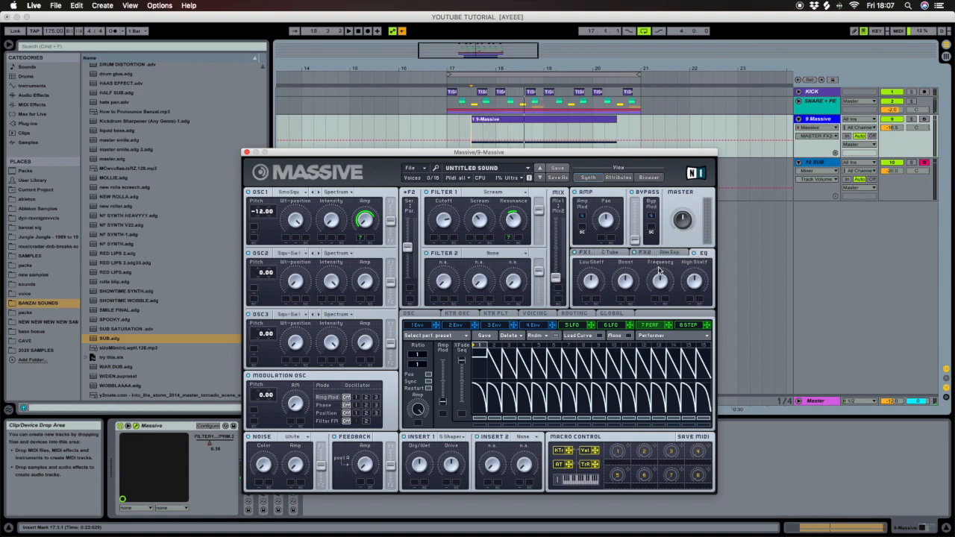
pyautogui.moveTo(634, 284); pyautogui.dragTo(669, 258)
pyautogui.moveTo(703, 285); pyautogui.dragTo(699, 277)
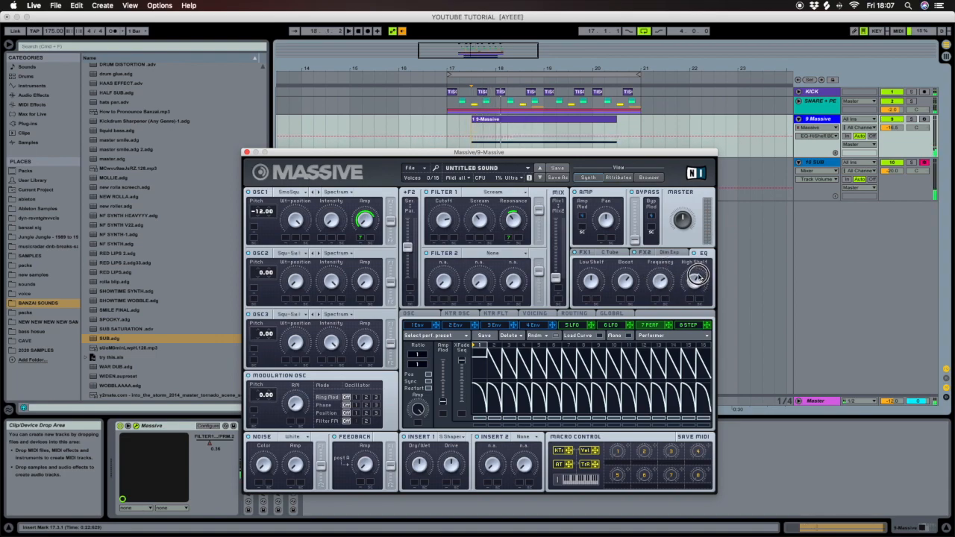
pyautogui.press('space')
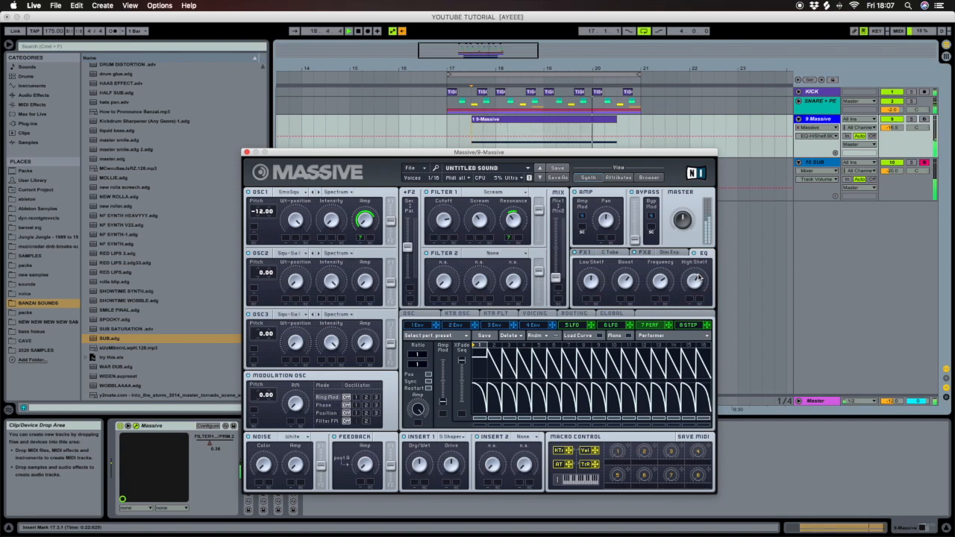
# - Close the Massive window, expand and switch on EQ Eight, and play the loop
pyautogui.click(247, 153)
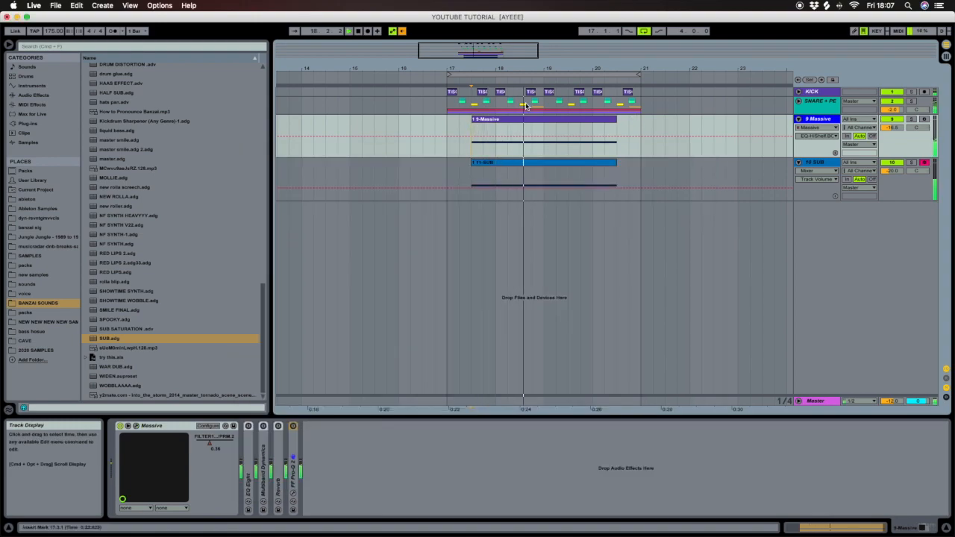
pyautogui.doubleClick(248, 432)
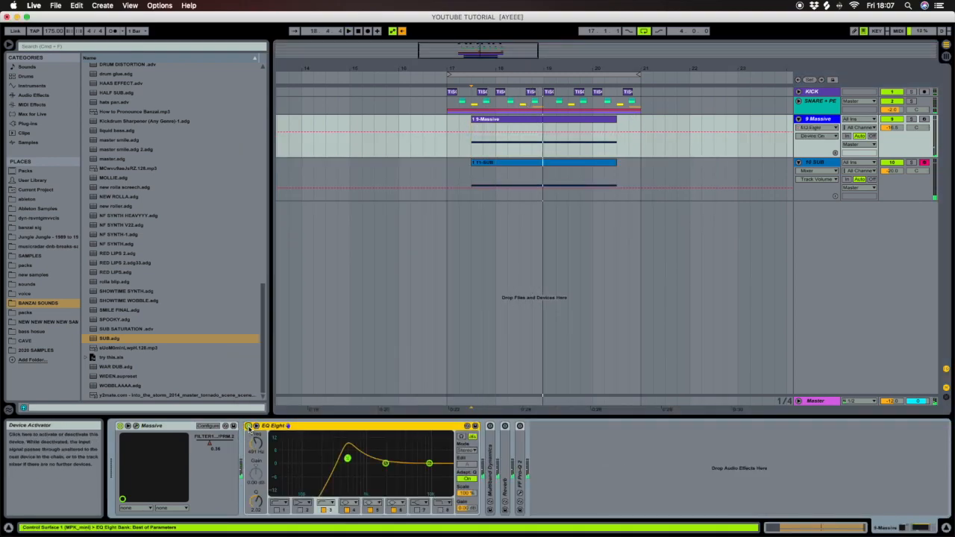
pyautogui.press('space')
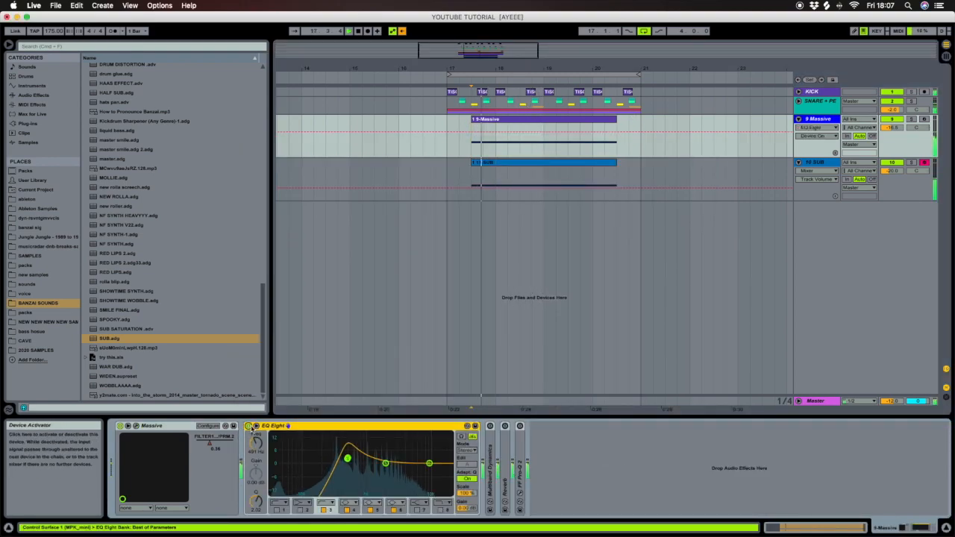
# - Expand and switch on Multiband Dynamics, and audition it in the loop
pyautogui.doubleClick(488, 450)
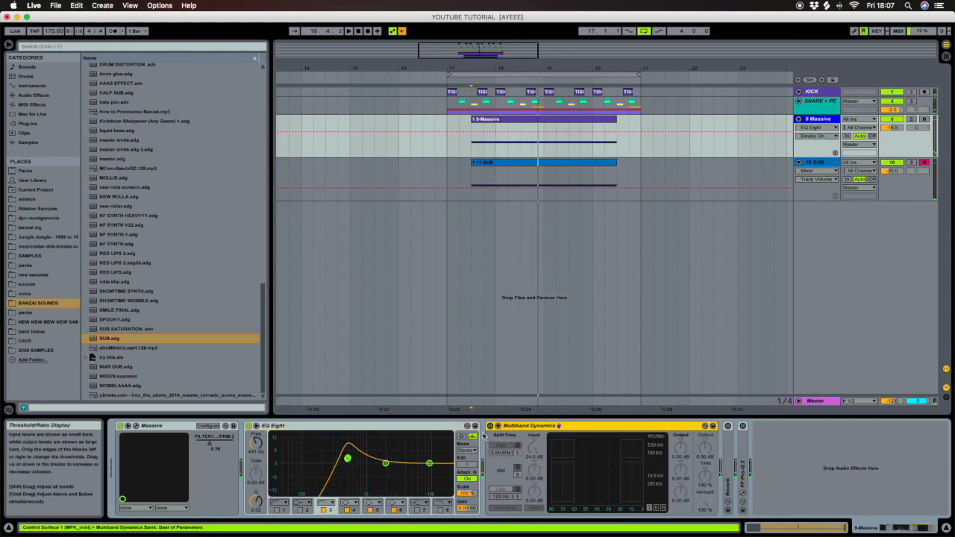
pyautogui.click(490, 426)
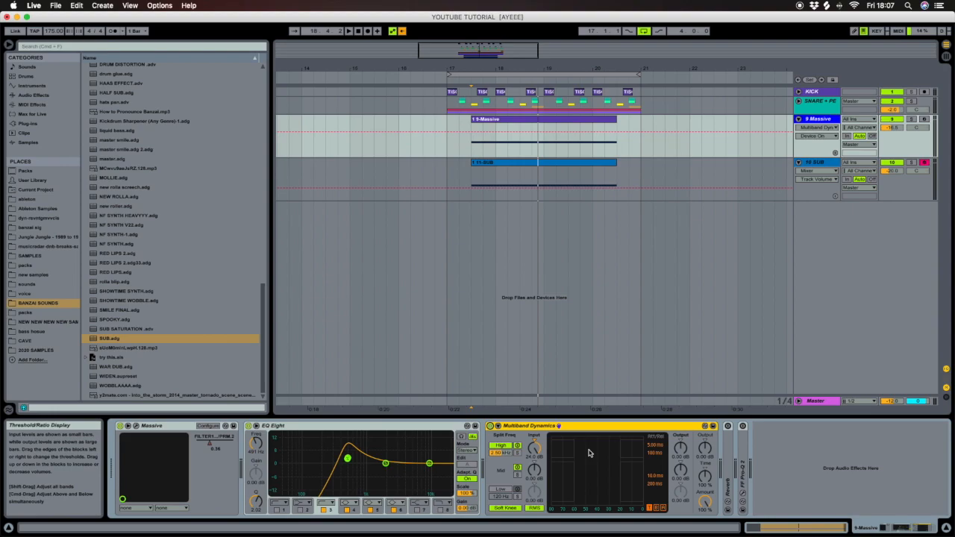
pyautogui.click(534, 447)
pyautogui.press('space')
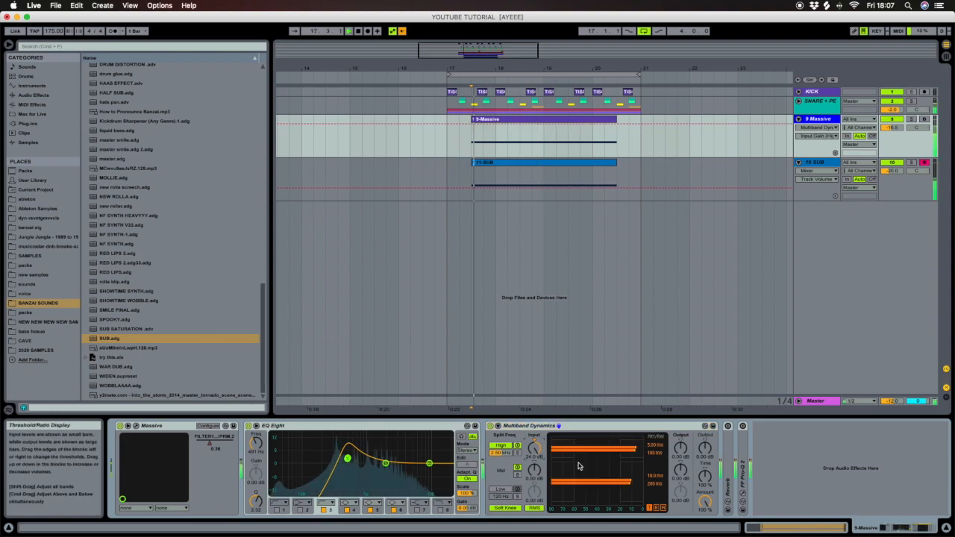
pyautogui.press('space')
# - Expand and switch on the Reverb, and play the loop through it
pyautogui.doubleClick(729, 442)
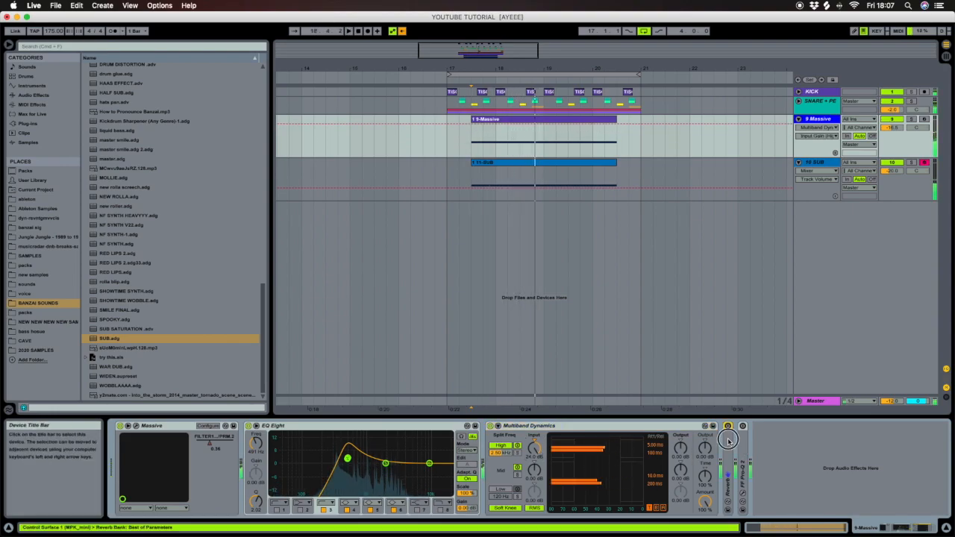
pyautogui.click(728, 426)
pyautogui.hscroll(2, 716, 448)
pyautogui.hscroll(1, 705, 459)
pyautogui.press('space')
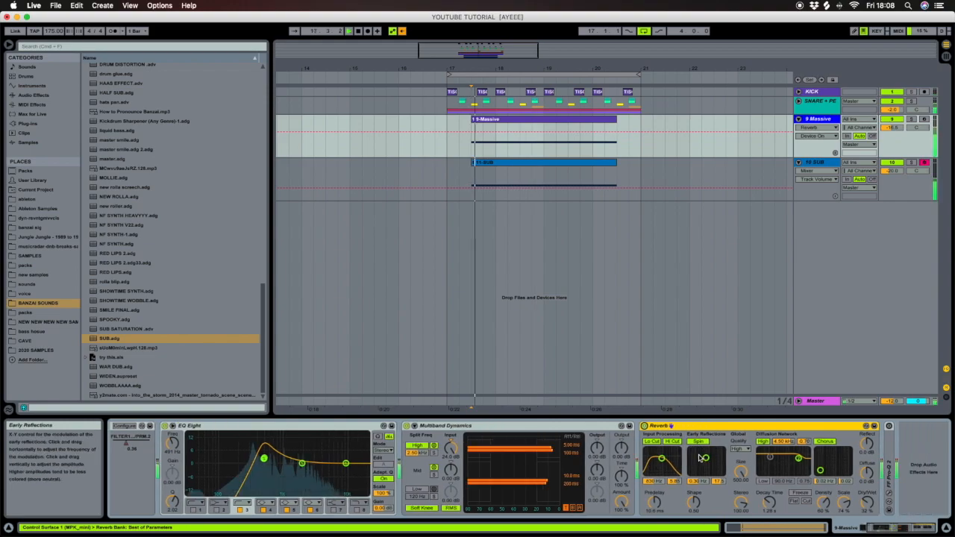
# - Expand and switch on FF Pro-Q 2, and open its editor to view the EQ curve during playback
pyautogui.doubleClick(891, 442)
pyautogui.press('space')
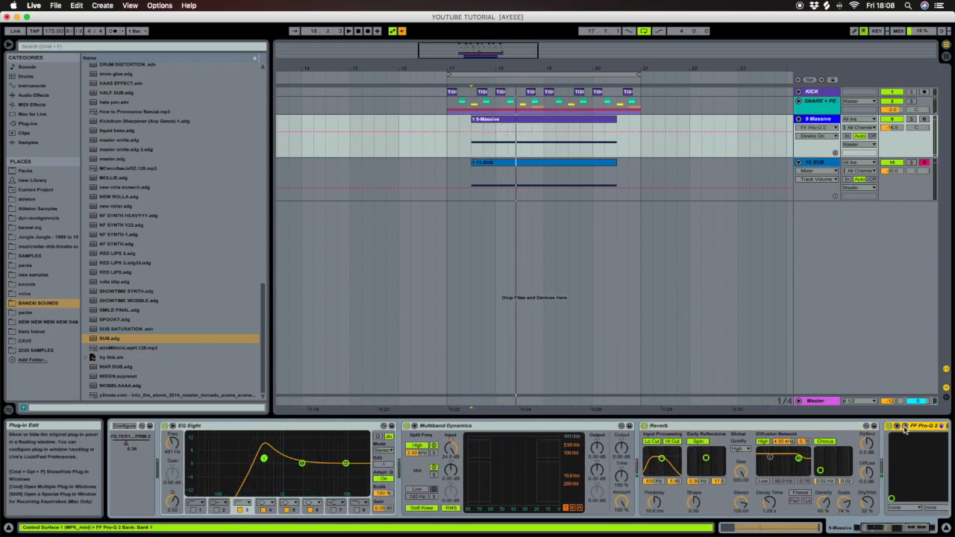
pyautogui.click(905, 426)
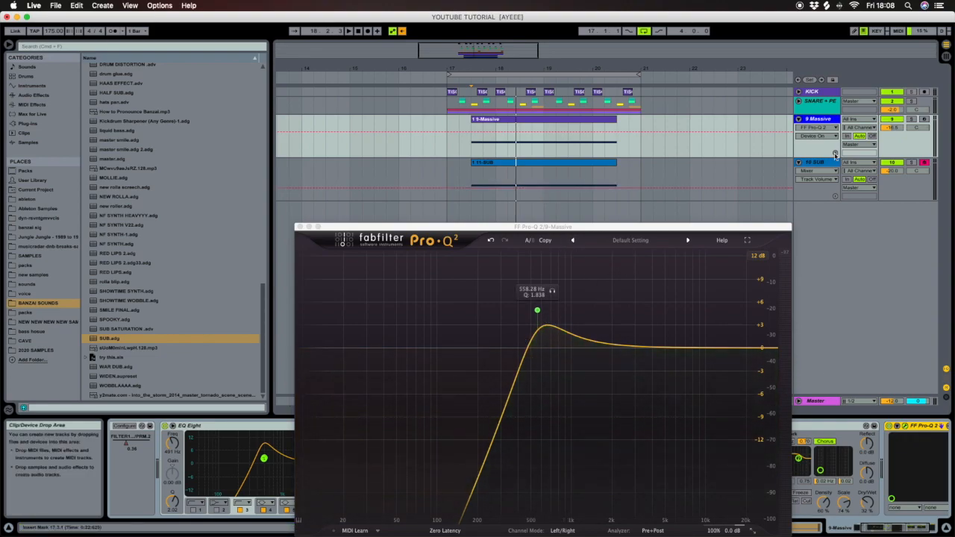
pyautogui.press('space')
# - Solo and unsolo the 9 Massive track, close the Pro-Q 2 window and play from the clip's start
pyautogui.click(911, 119)
pyautogui.click(911, 119)
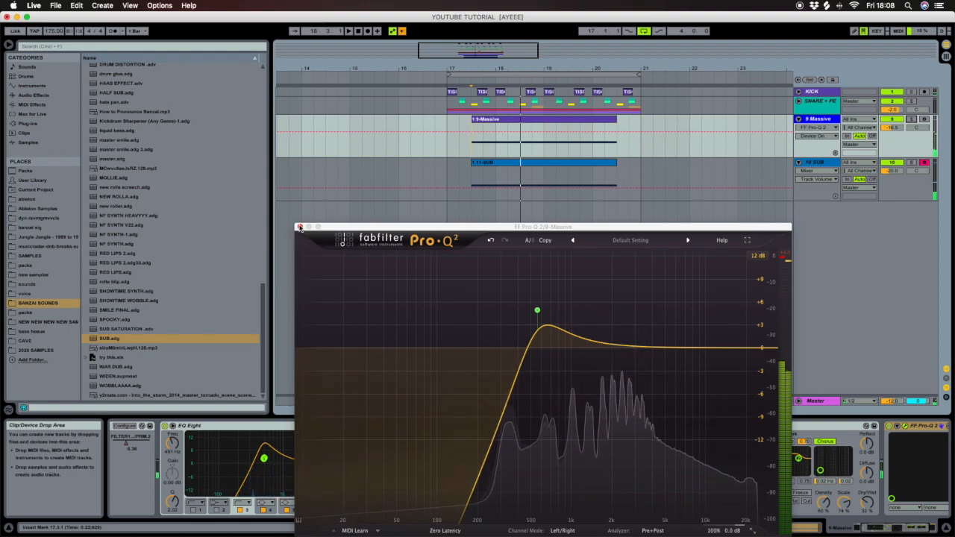
pyautogui.click(300, 227)
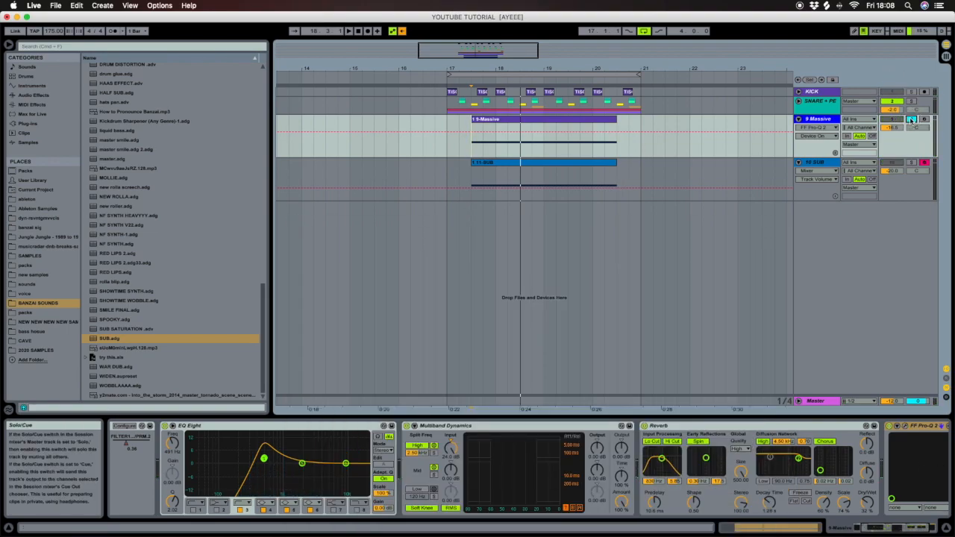
pyautogui.click(470, 128)
pyautogui.press('space')
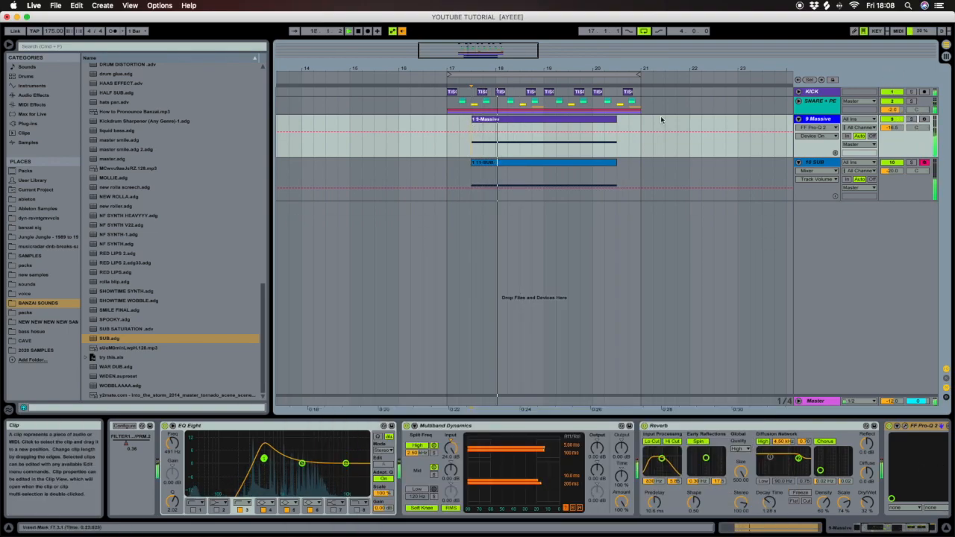
# - Show the automation lane for Massive's FILTER1-BW parameter on the 9 Massive track
pyautogui.click(816, 127)
pyautogui.click(823, 147)
pyautogui.click(820, 137)
pyautogui.click(819, 152)
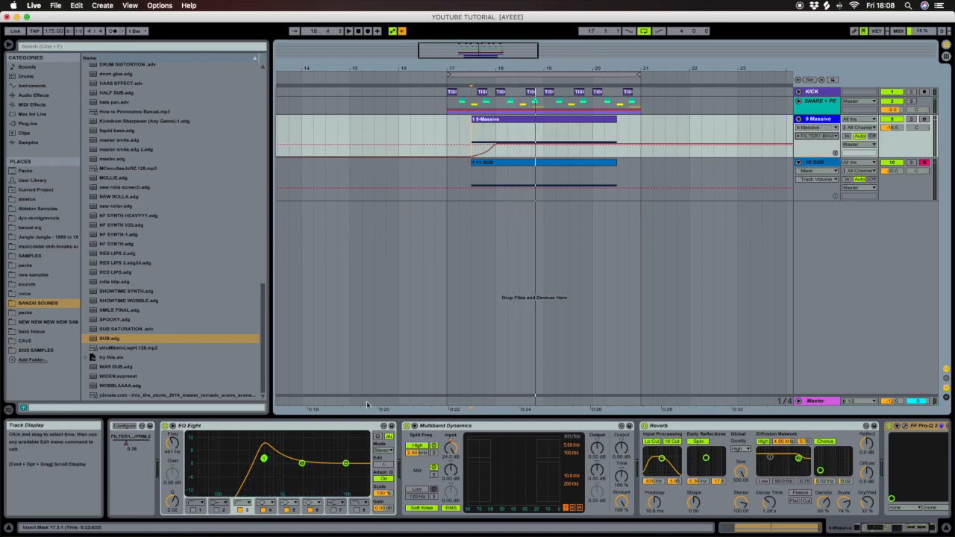
# - Open Massive's editor from the device chain and move its window below the track's automation lane
pyautogui.hscroll(-3, 279, 464)
pyautogui.click(137, 427)
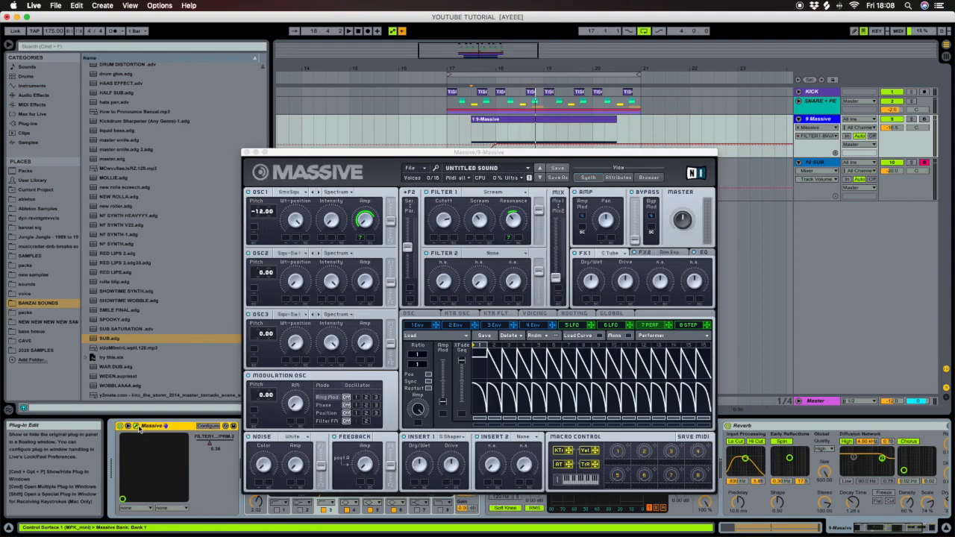
pyautogui.moveTo(474, 152); pyautogui.dragTo(491, 211)
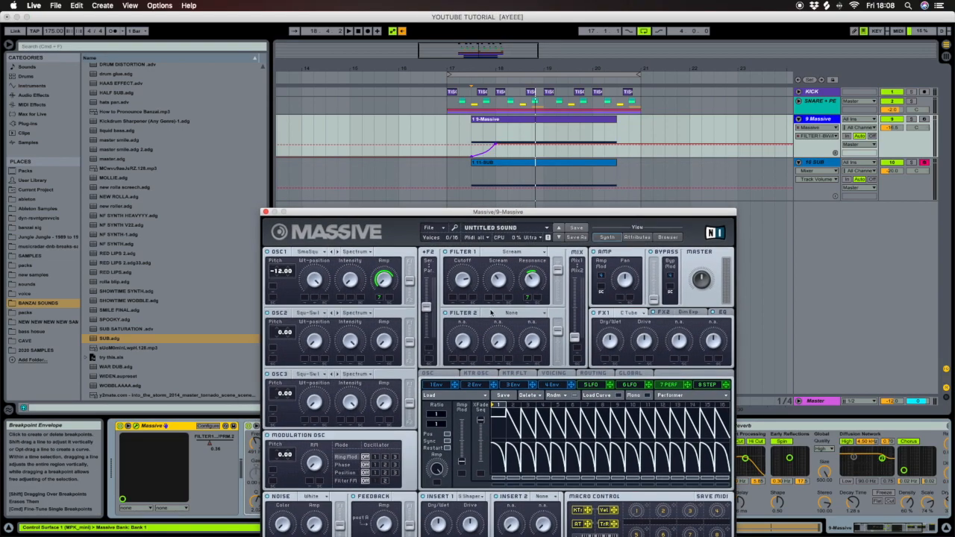
# - Re-enable the overridden automation and play the loop from bar 17 to hear the filter sweep
pyautogui.press('space')
pyautogui.press('space')
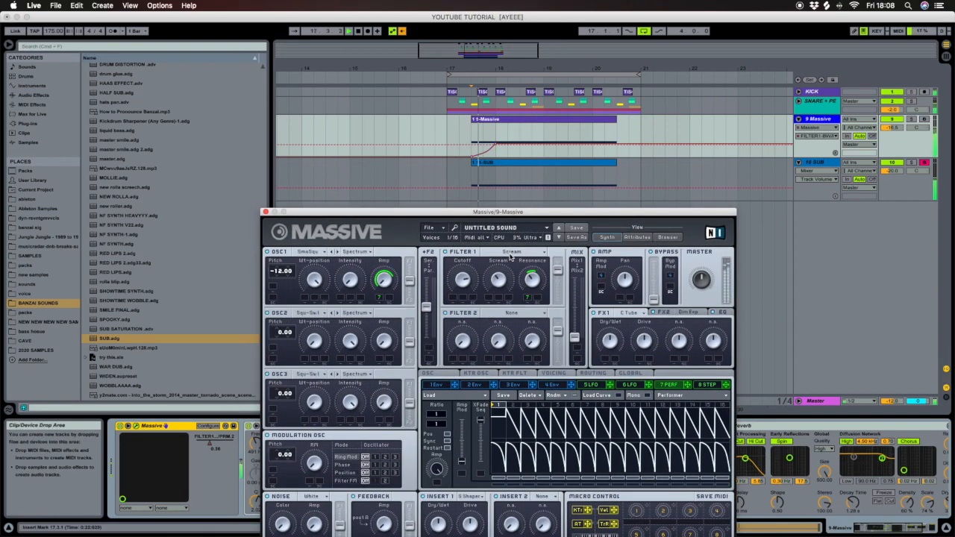
pyautogui.click(402, 31)
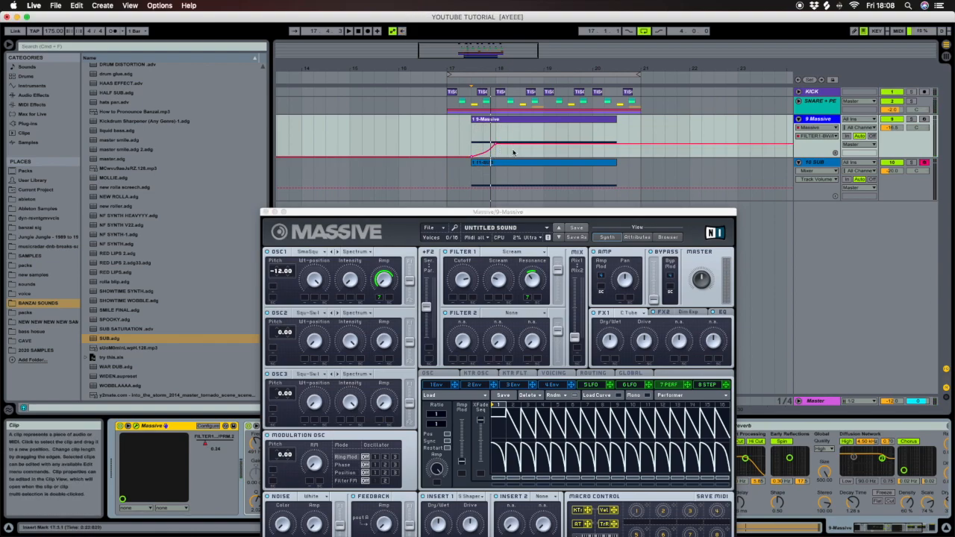
pyautogui.click(462, 138)
pyautogui.press('space')
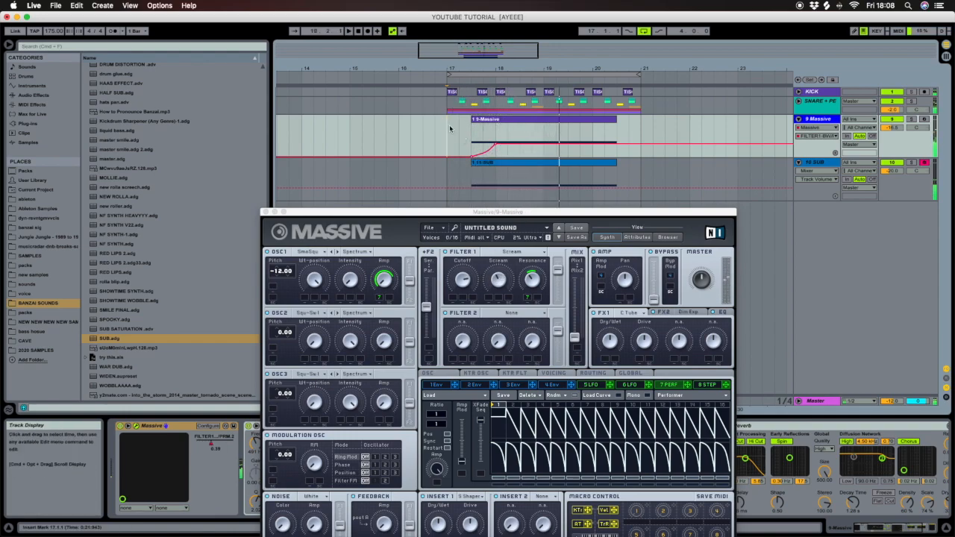
# - Adjust Filter 1's Cutoff in Massive while replaying the loop from bar 17, and close the synth's editor
pyautogui.press('space')
pyautogui.click(463, 295)
pyautogui.press('space')
pyautogui.moveTo(463, 296)
pyautogui.mouseDown()
pyautogui.moveTo(466, 272)
pyautogui.moveTo(466, 284)
pyautogui.mouseUp()
pyautogui.press('space')
pyautogui.press('space')
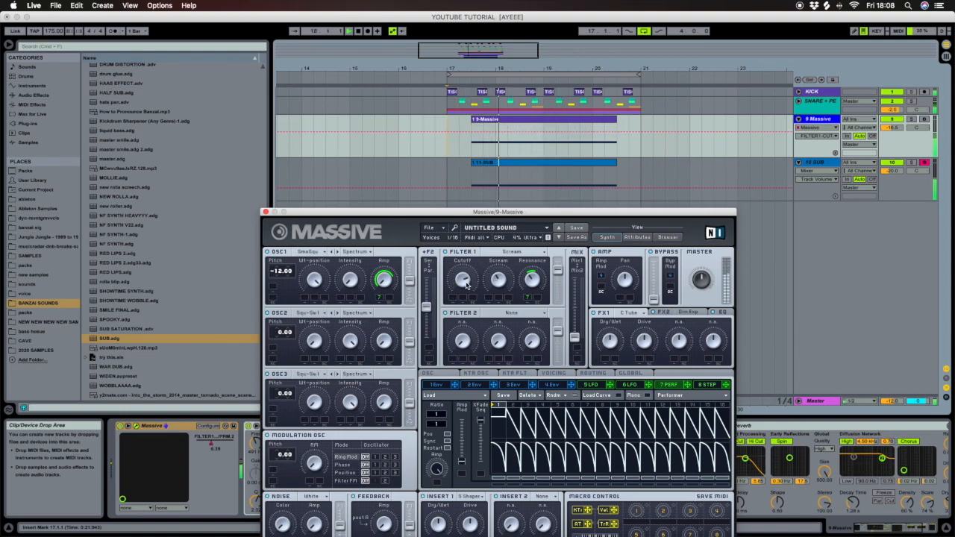
pyautogui.press('space')
pyautogui.press('space')
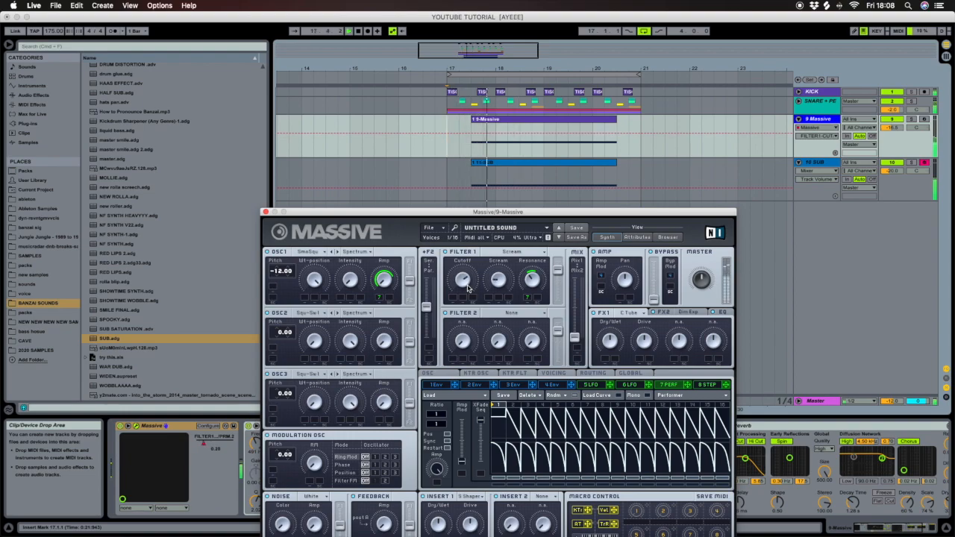
pyautogui.press('space')
pyautogui.press('space')
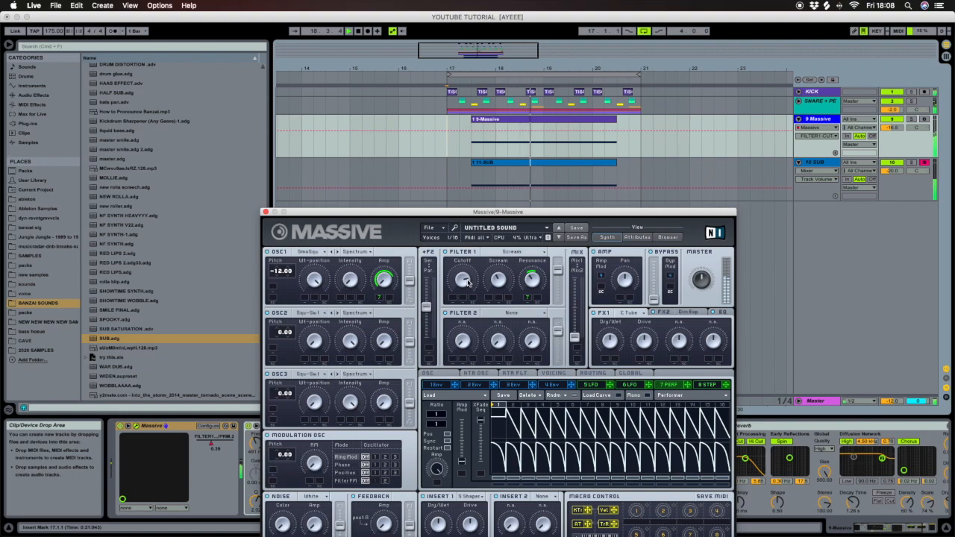
pyautogui.click(265, 212)
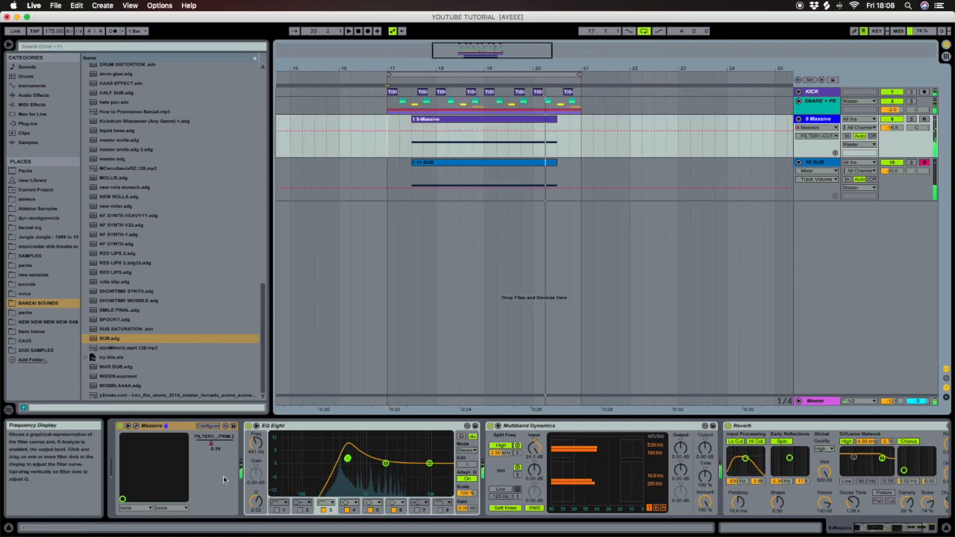
# - Reopen Massive's editor and fine-tune Filter 1's Cutoff during loop playback, closing the editor when finished
pyautogui.click(136, 426)
pyautogui.moveTo(490, 254); pyautogui.dragTo(498, 283)
pyautogui.press('space')
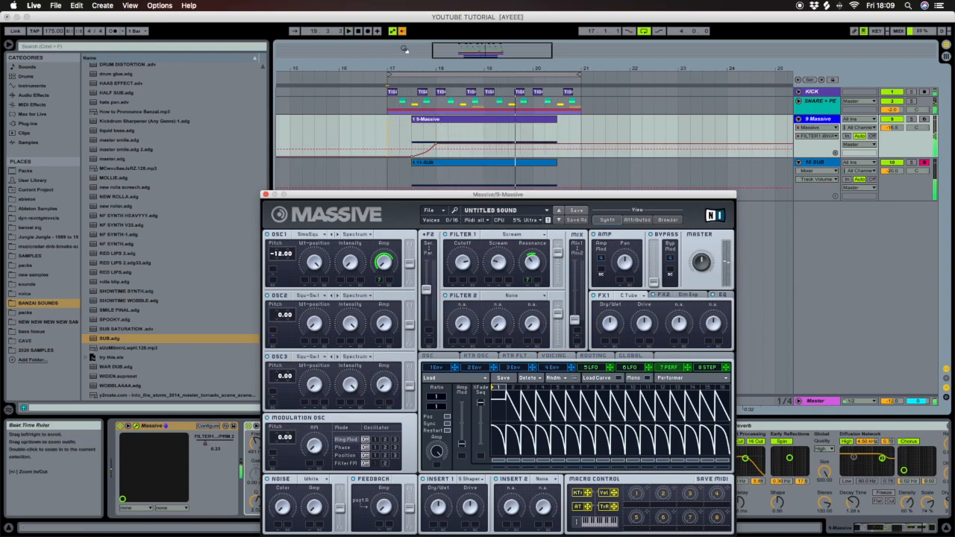
pyautogui.click(465, 263)
pyautogui.press('space')
pyautogui.moveTo(467, 265); pyautogui.dragTo(466, 263)
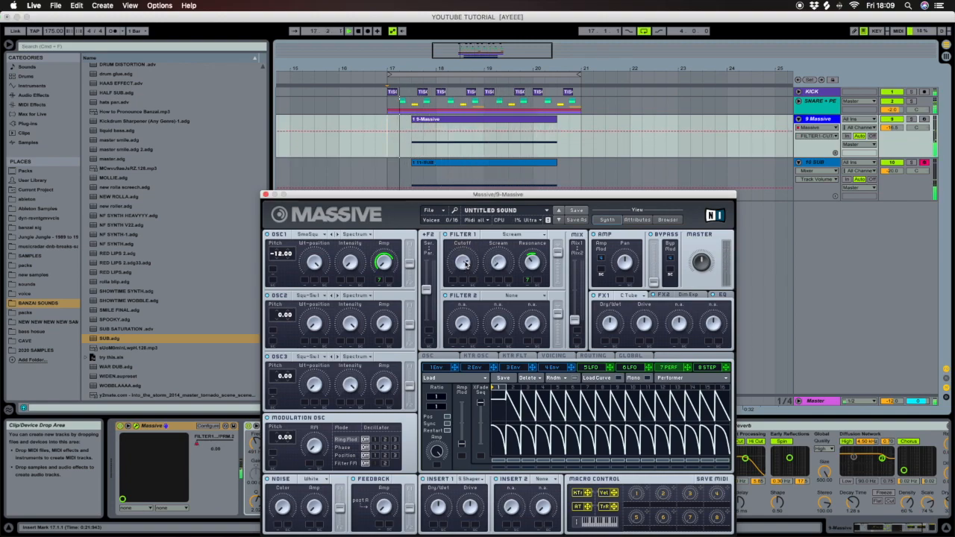
pyautogui.click(265, 195)
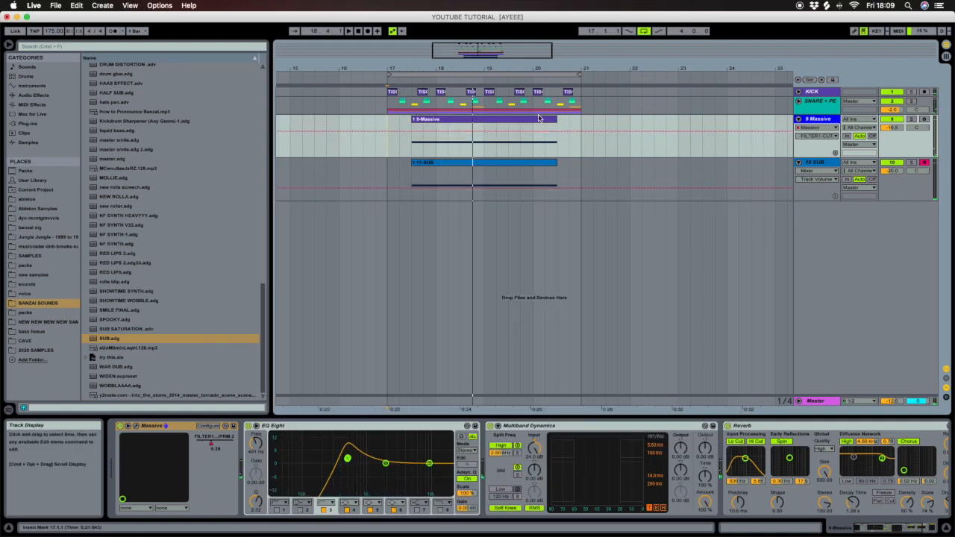